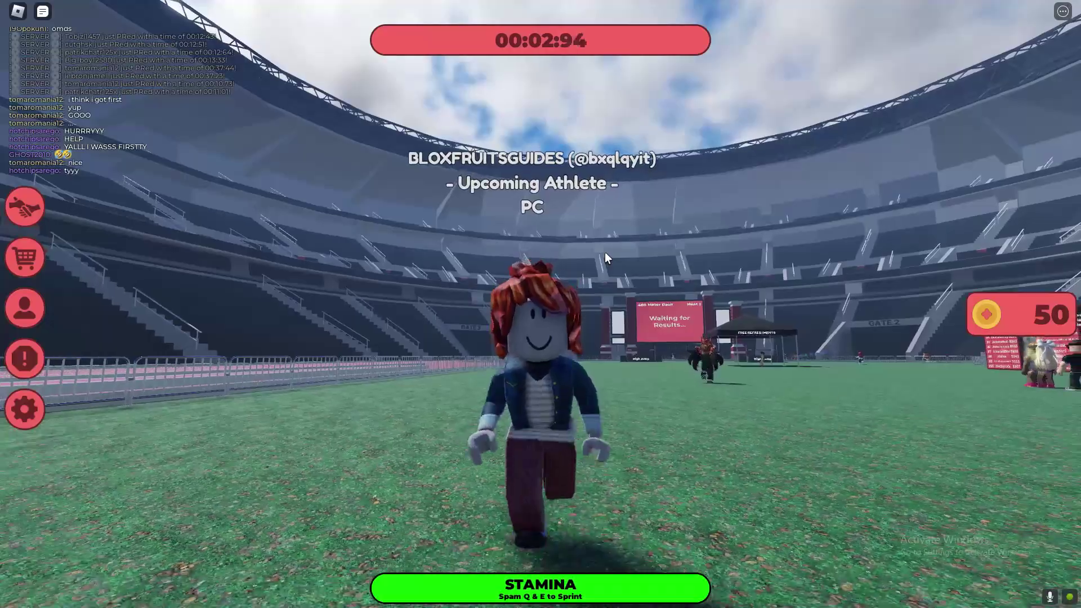
Walk the avatar across the stadium field past the brick wall, jumping along the way.
{"action": "key", "text": "s"}
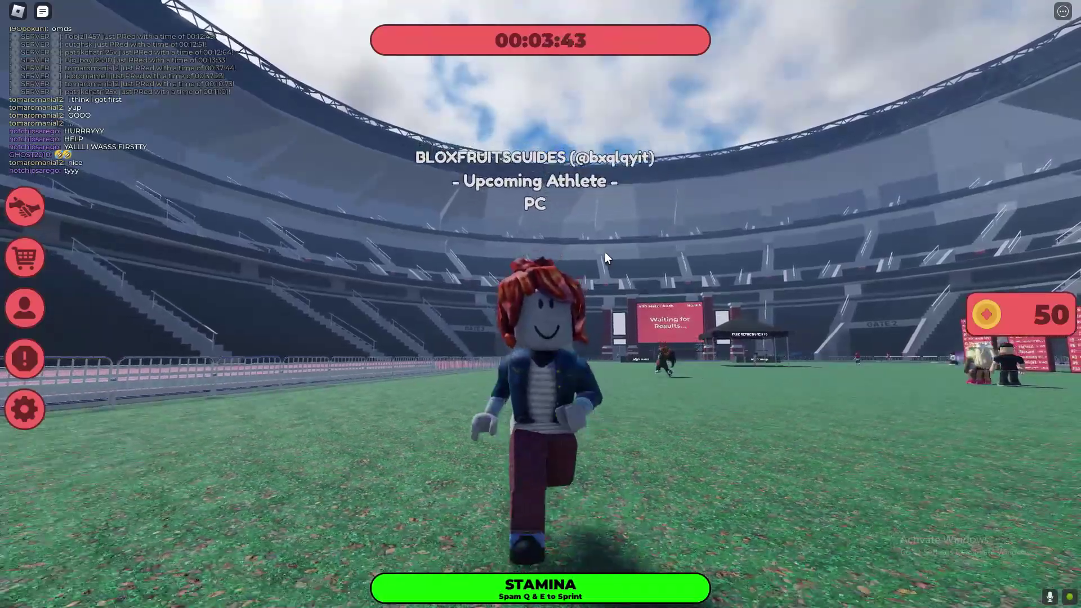
{"action": "key", "text": "s"}
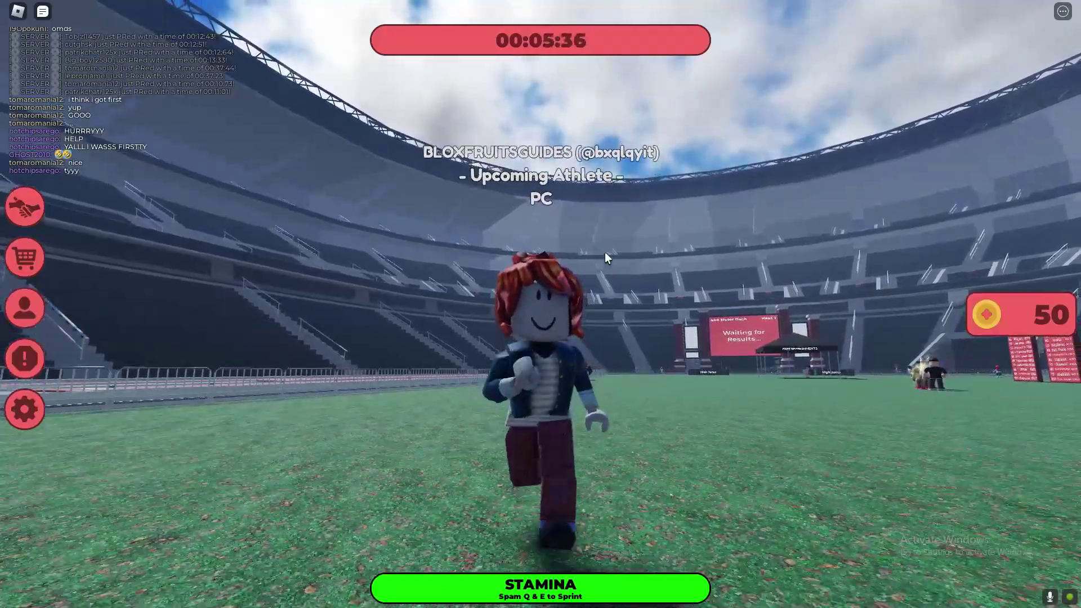
{"action": "key", "text": "s"}
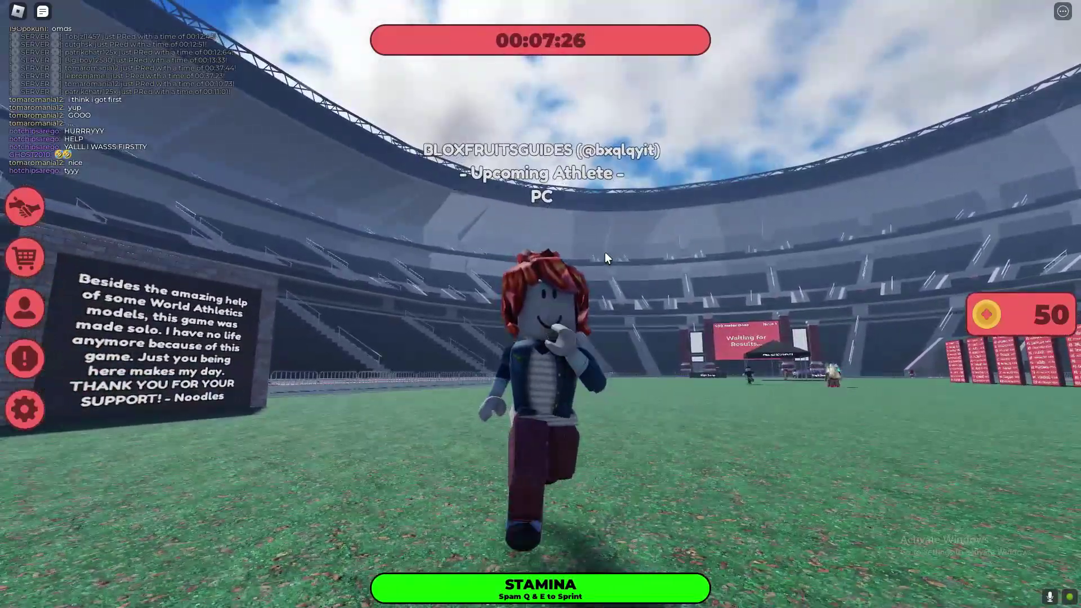
{"action": "key", "text": "s"}
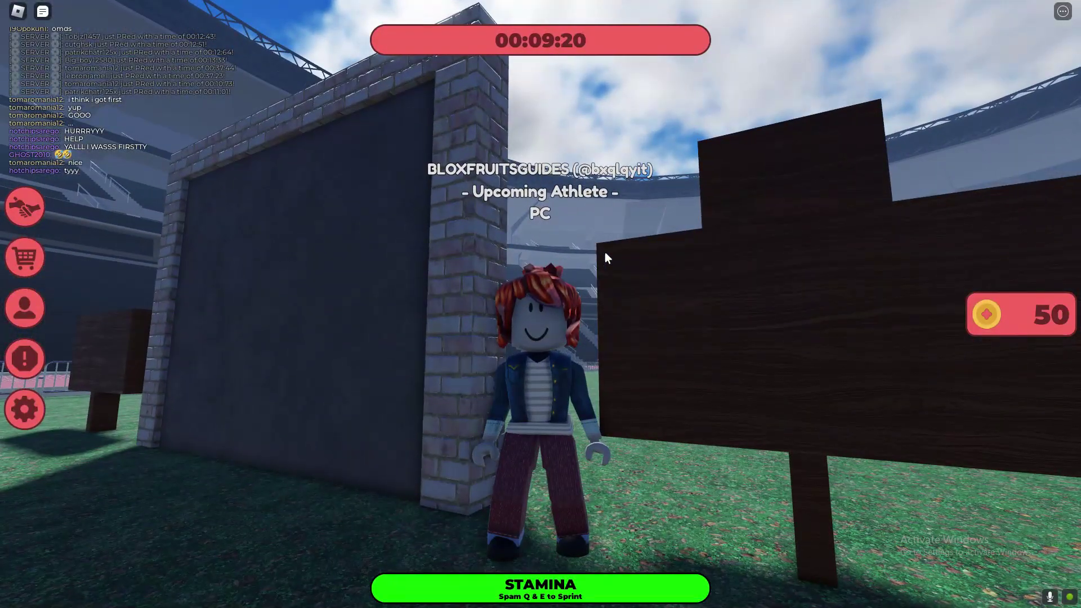
{"action": "key", "text": "space"}
{"action": "key", "text": "s"}
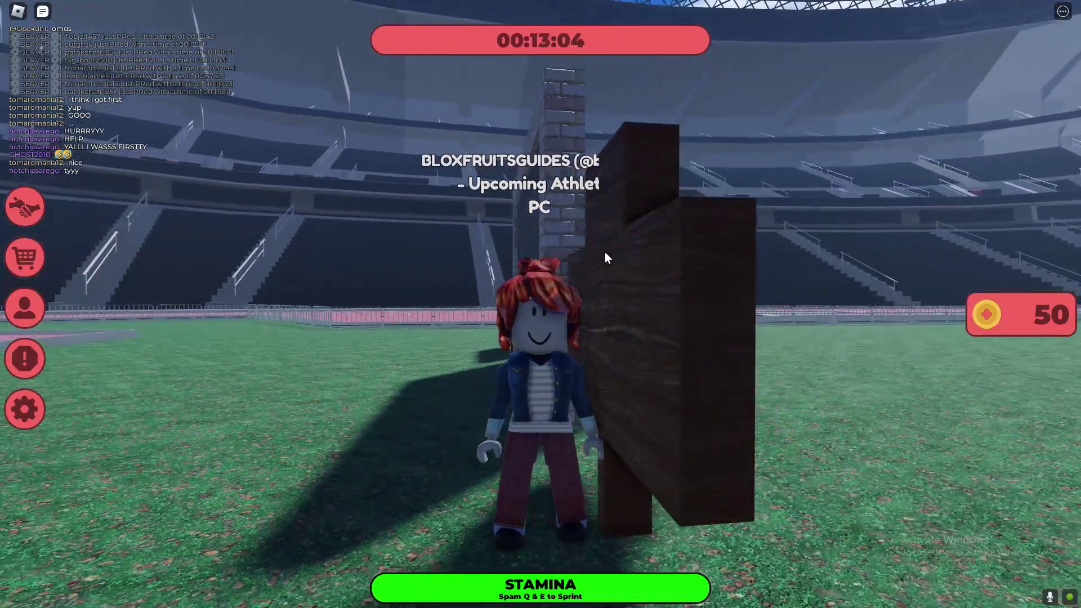
Run past the Robux wall and across the field, ending turned toward the leaderboards.
{"action": "key", "text": "s"}
{"action": "key", "text": "s"}
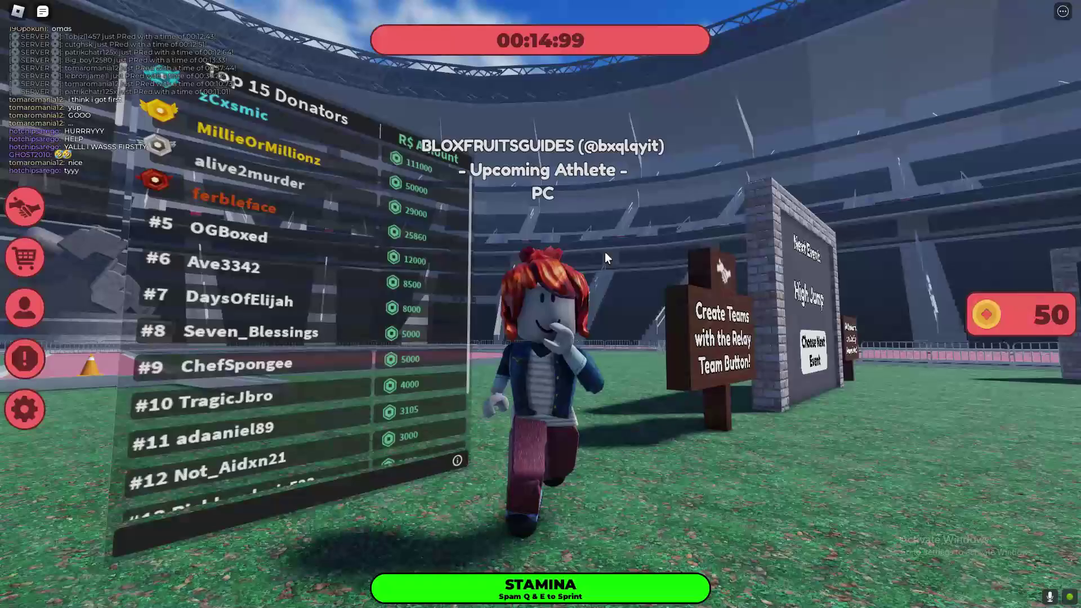
{"action": "key", "text": "s"}
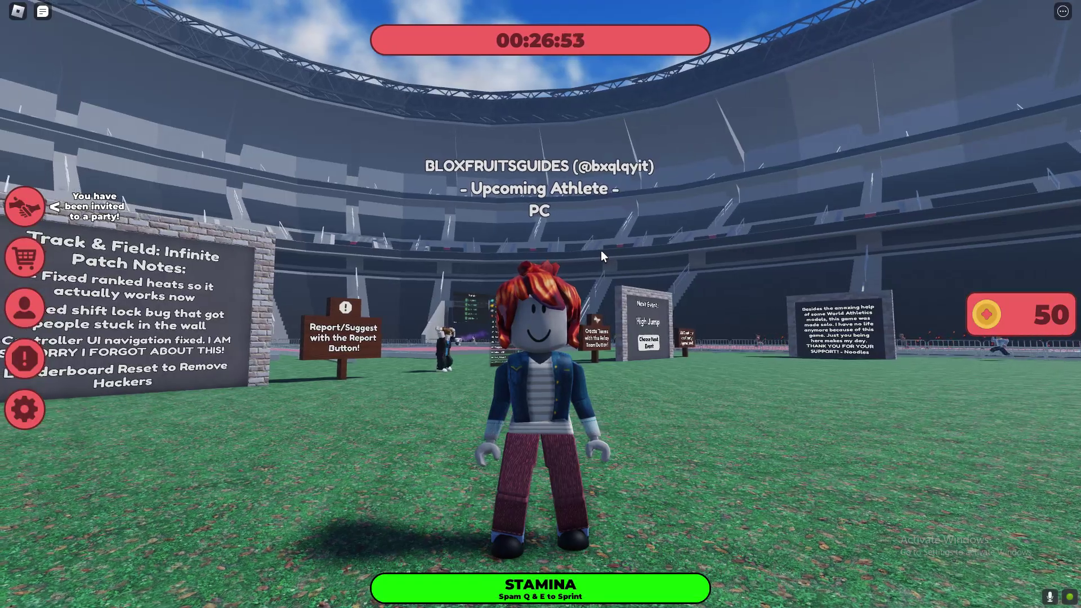
{"action": "key", "text": "w"}
{"action": "key", "text": "a"}
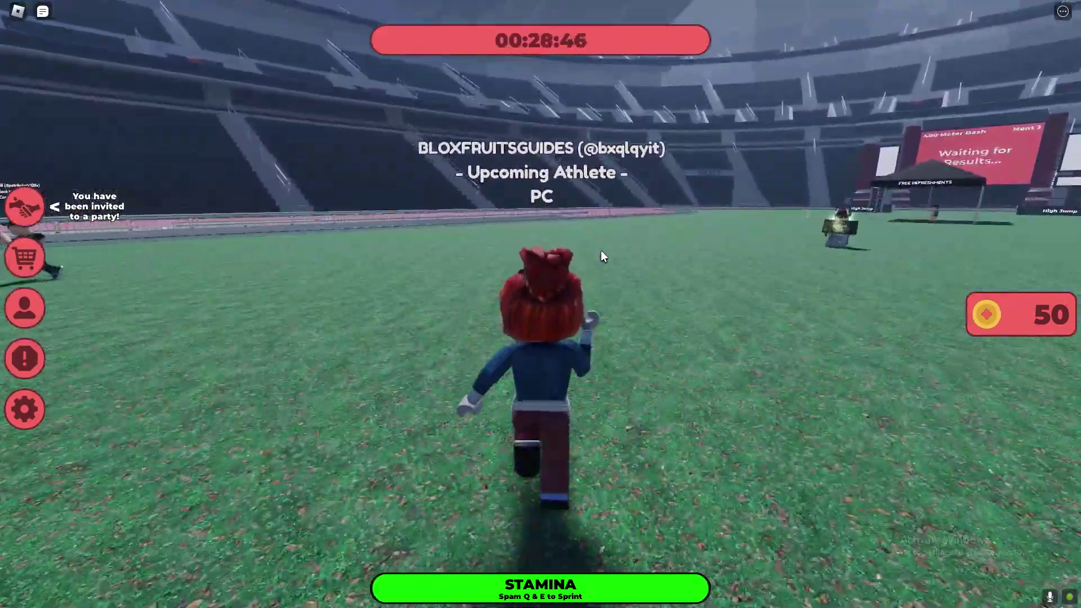
{"action": "key", "text": "Right"}
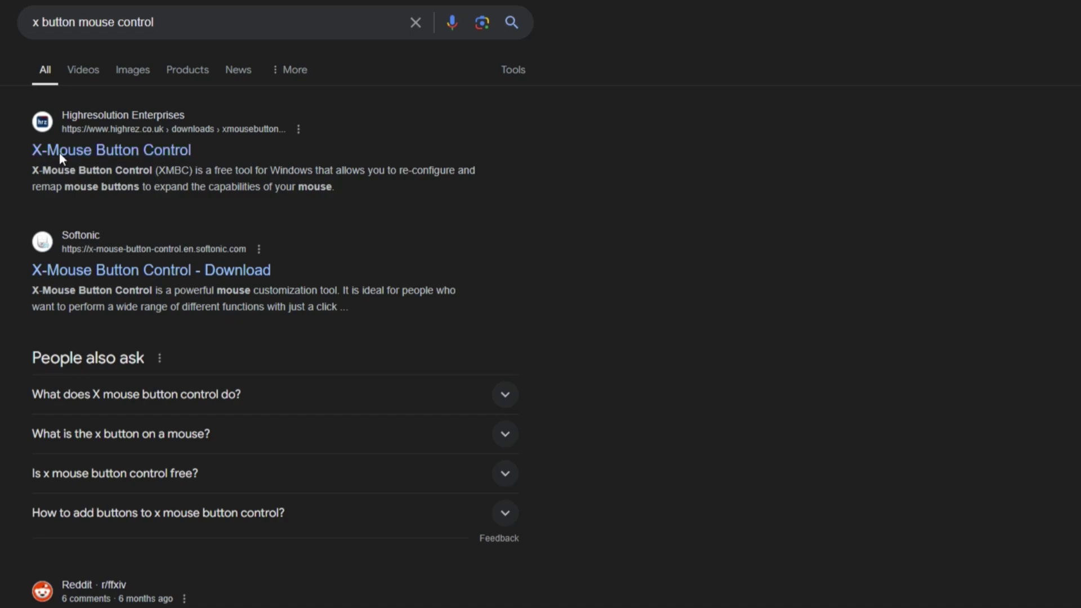
Open the highrez.co.uk X-Mouse Button Control page and check the mirror download link's options.
{"action": "left_click", "coordinate": [60, 152]}
{"action": "right_click", "coordinate": [191, 148]}
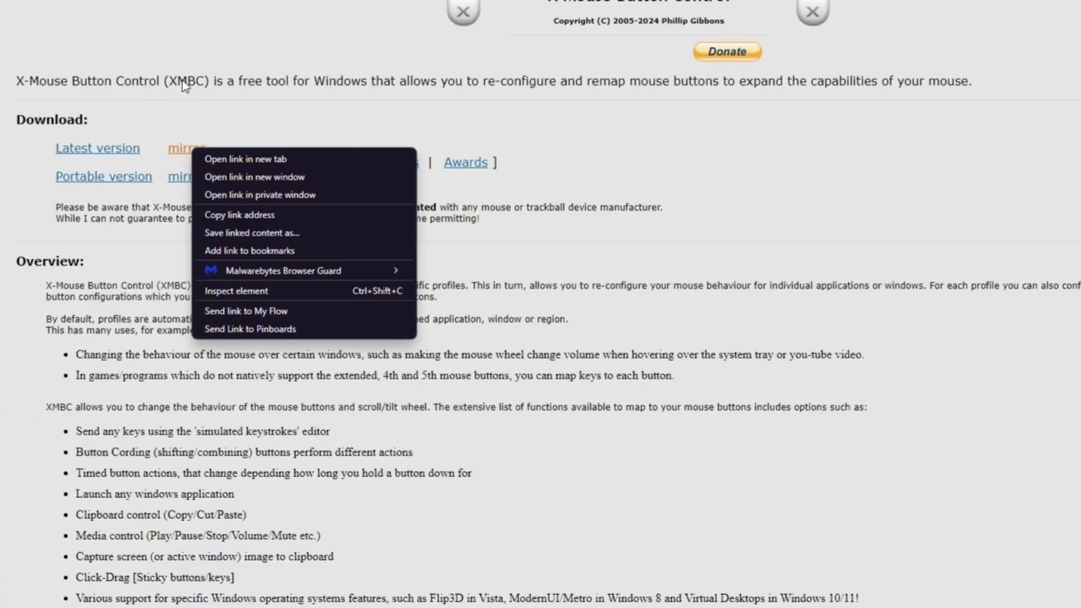
{"action": "left_click", "coordinate": [178, 99]}
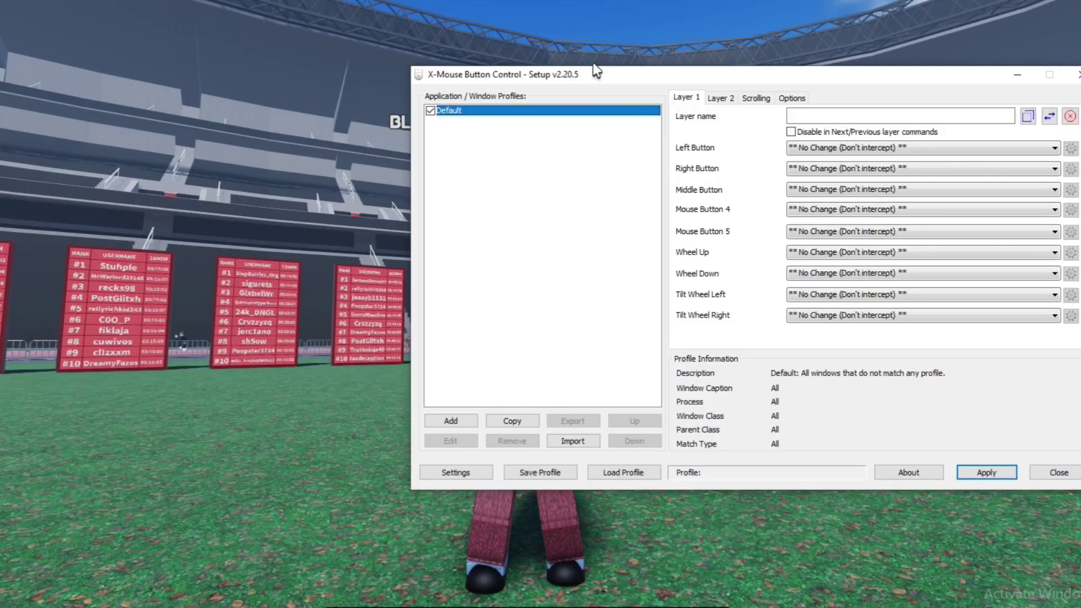
{"action": "left_click_drag", "start_coordinate": [586, 71], "coordinate": [357, 82]}
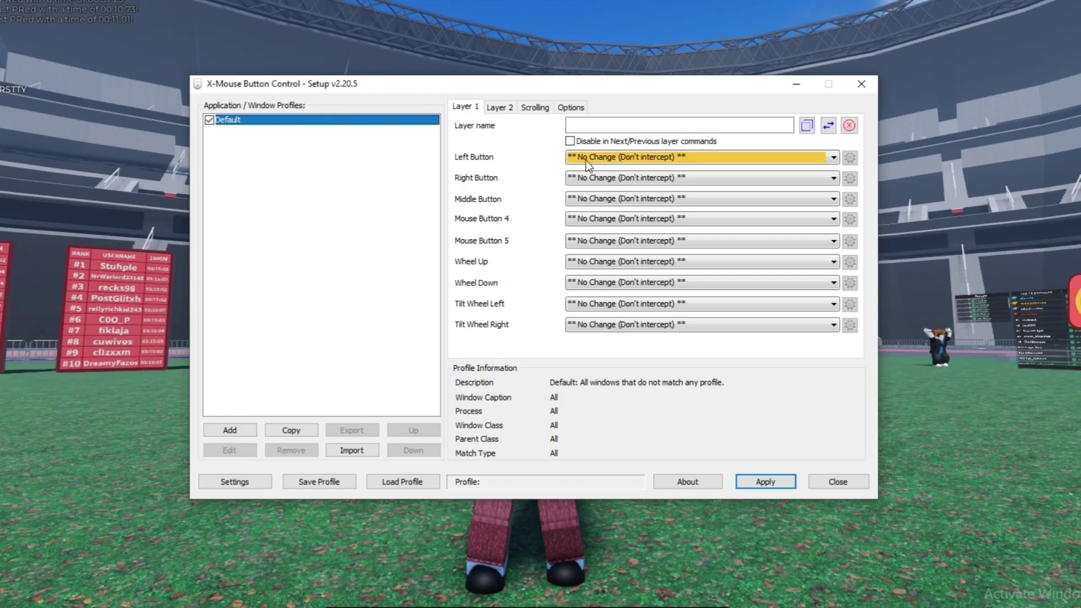
{"action": "right_click", "coordinate": [347, 235]}
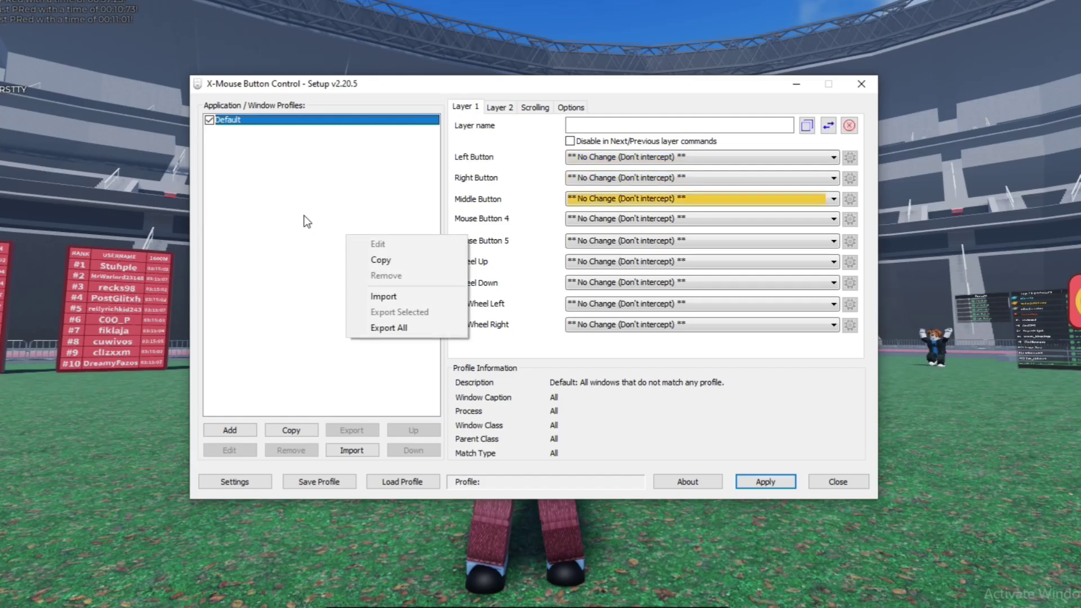
{"action": "left_click", "coordinate": [304, 214]}
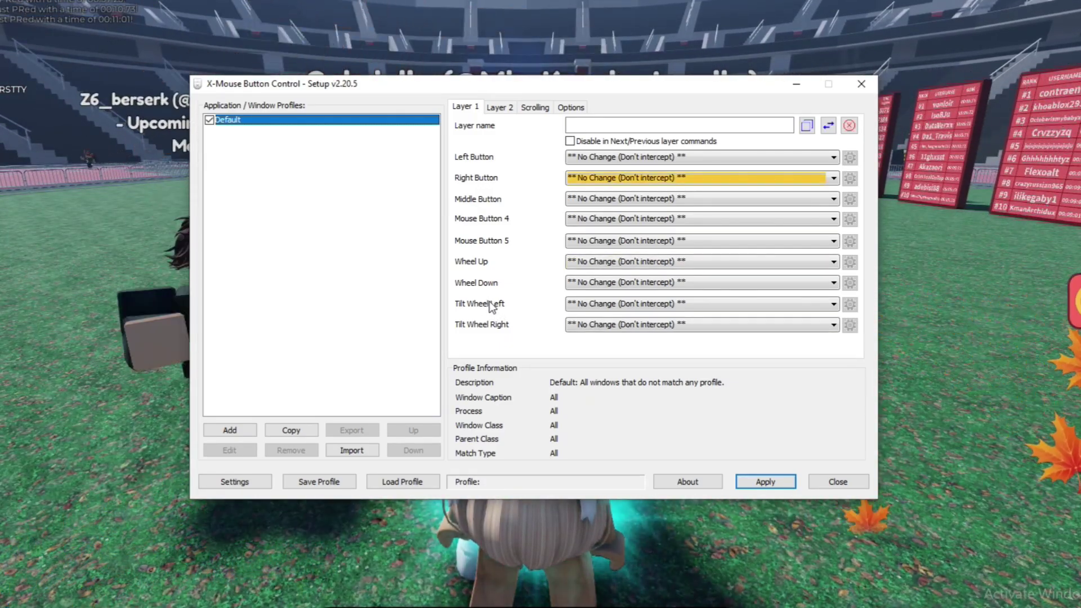
{"action": "left_click_drag", "start_coordinate": [360, 83], "coordinate": [294, 72]}
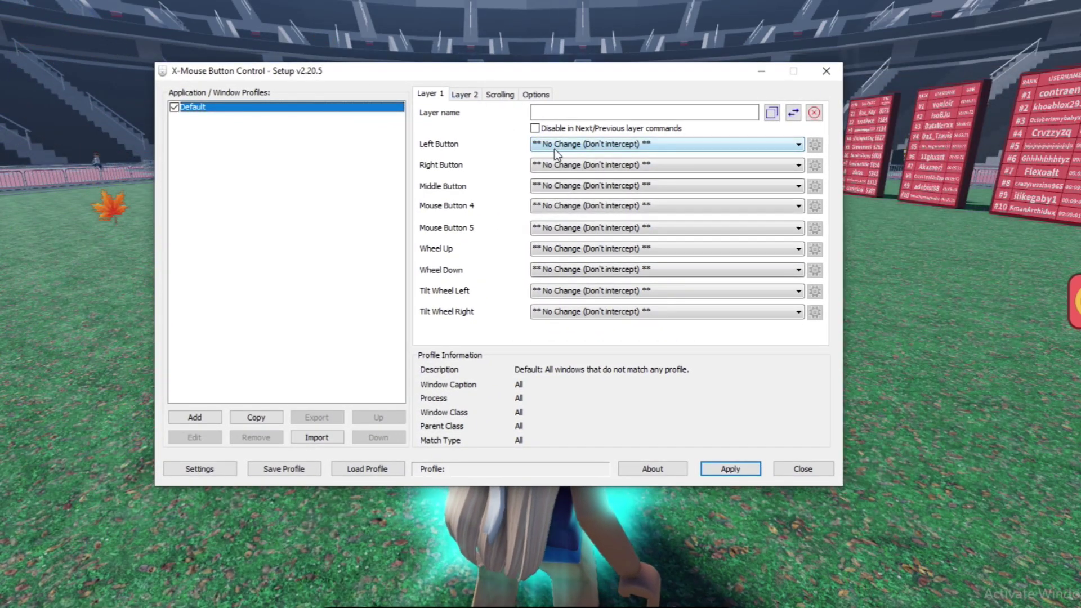
{"action": "right_click", "coordinate": [349, 202]}
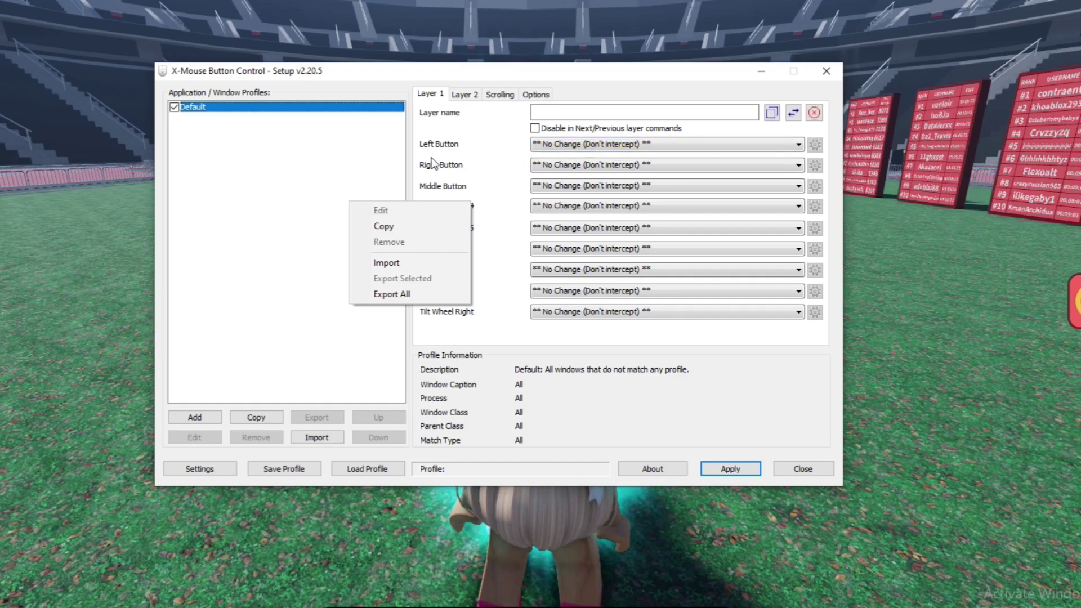
{"action": "left_click", "coordinate": [569, 150]}
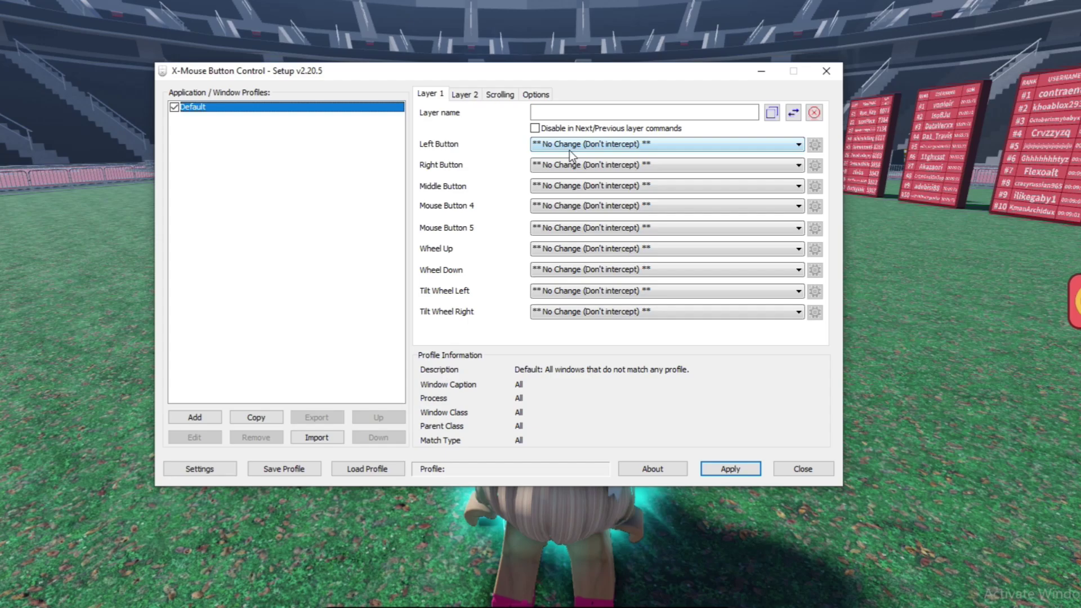
Browse the Left Button action list leaving it at No Change, then show Mouse Button 4's actions.
{"action": "left_click", "coordinate": [569, 149]}
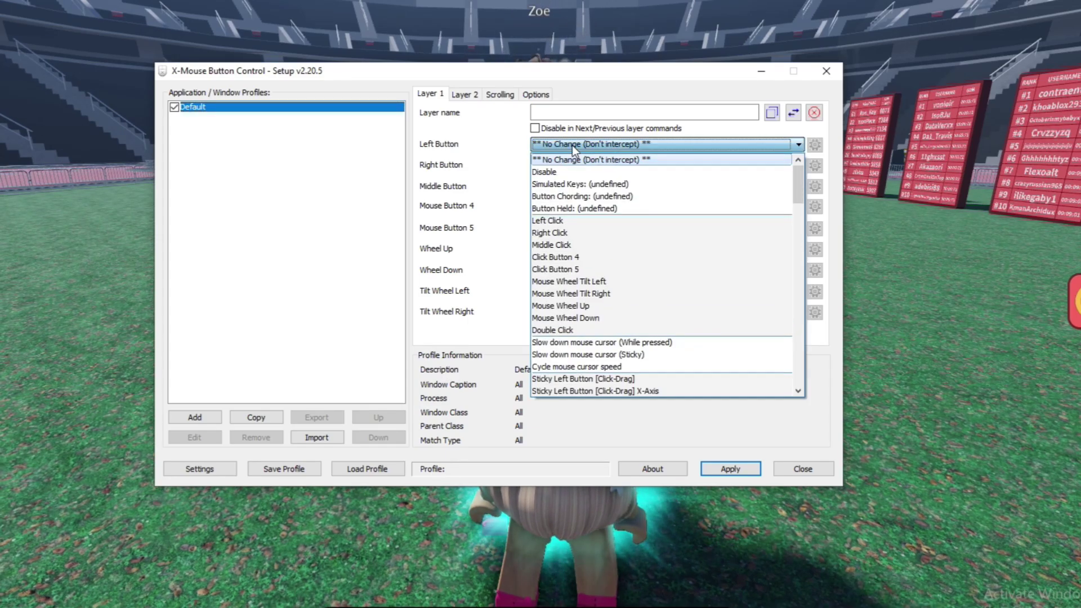
{"action": "left_click", "coordinate": [572, 145]}
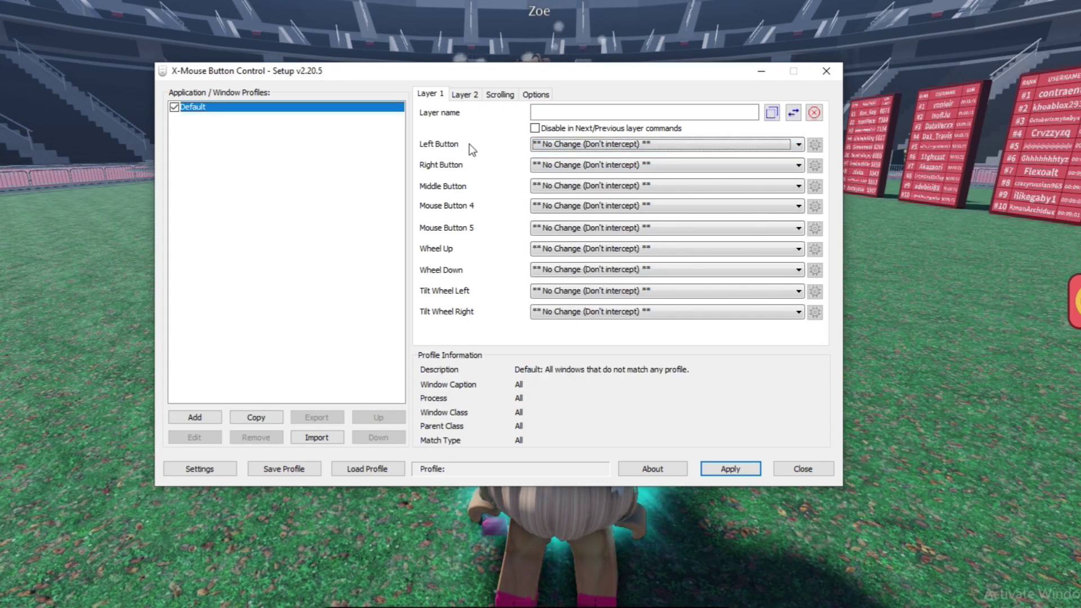
{"action": "left_click", "coordinate": [554, 149]}
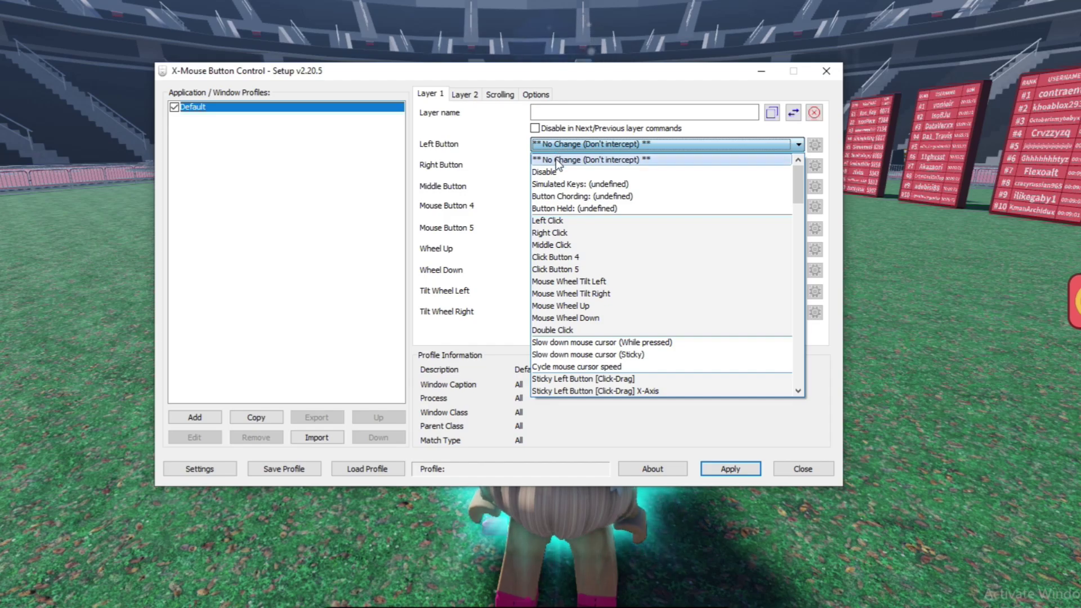
{"action": "scroll", "coordinate": [763, 291], "scroll_direction": "down", "scroll_amount": 10}
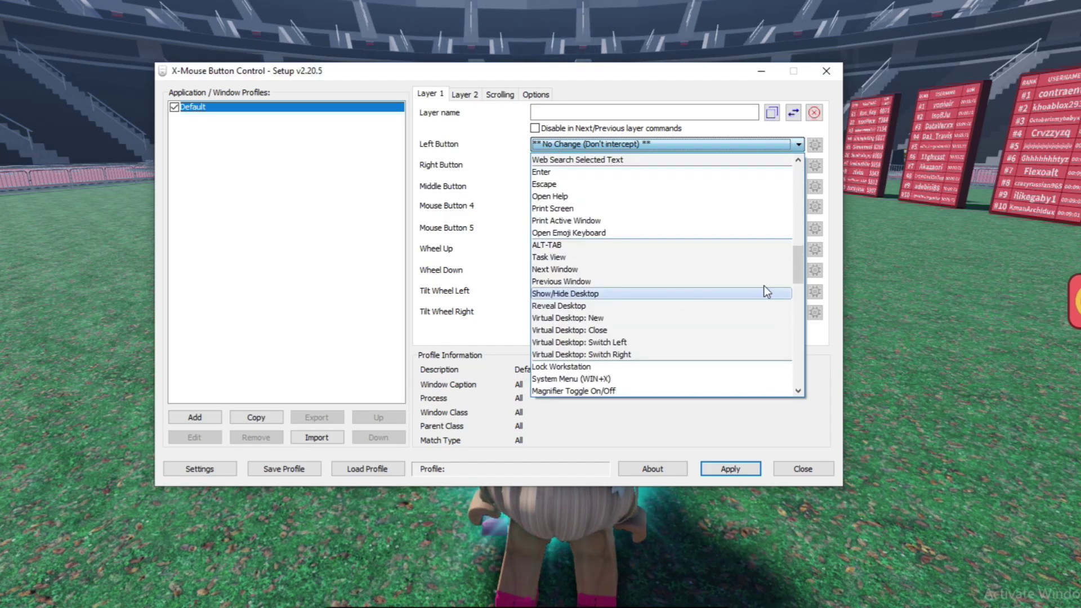
{"action": "left_click_drag", "start_coordinate": [802, 264], "coordinate": [794, 364]}
{"action": "left_click", "coordinate": [628, 207]}
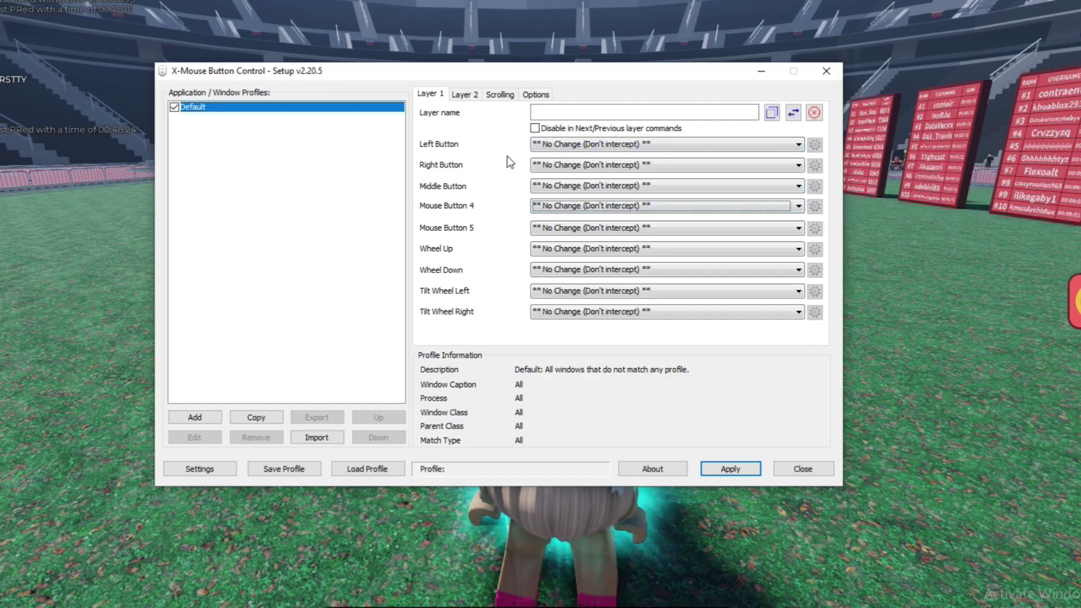
{"action": "left_click", "coordinate": [565, 207]}
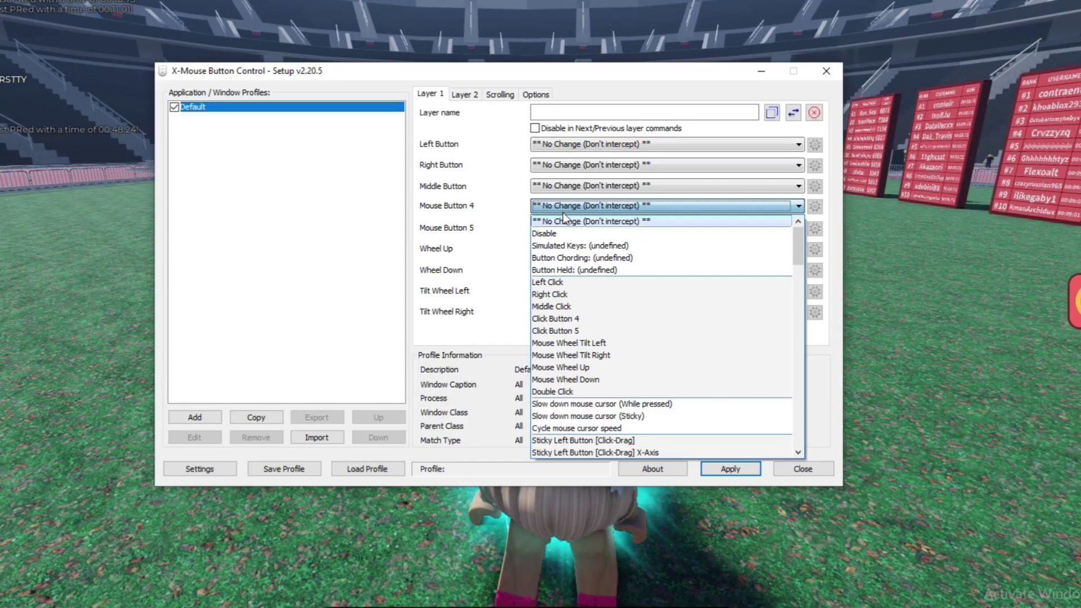
Map Mouse Button 4 to Simulated Keys sending Q, with the description Q.
{"action": "left_click", "coordinate": [573, 247]}
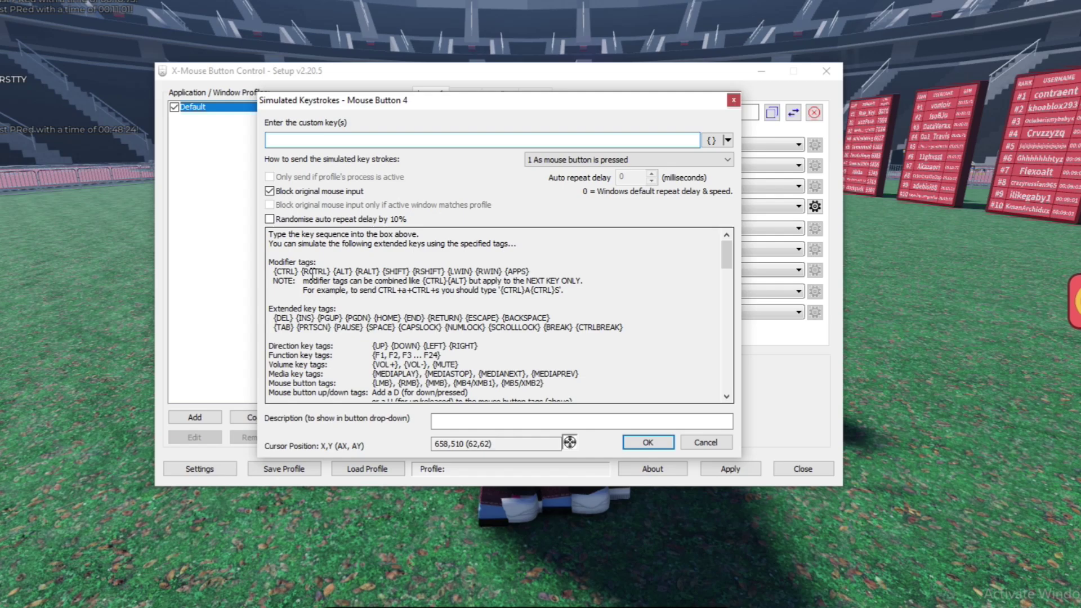
{"action": "scroll", "coordinate": [313, 274], "scroll_direction": "down", "scroll_amount": 2}
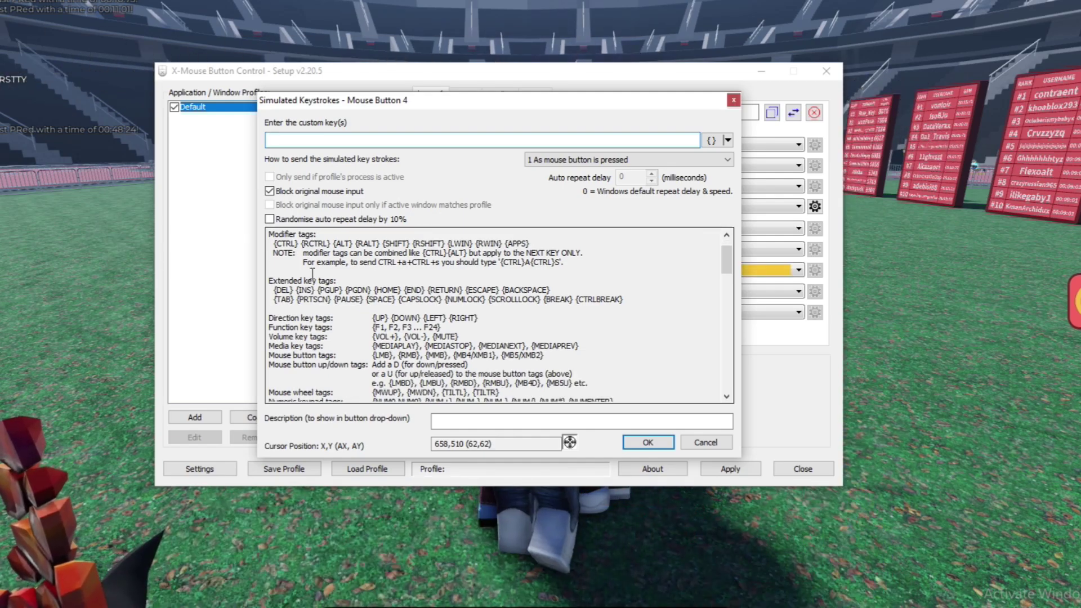
{"action": "scroll", "coordinate": [313, 275], "scroll_direction": "down", "scroll_amount": 12}
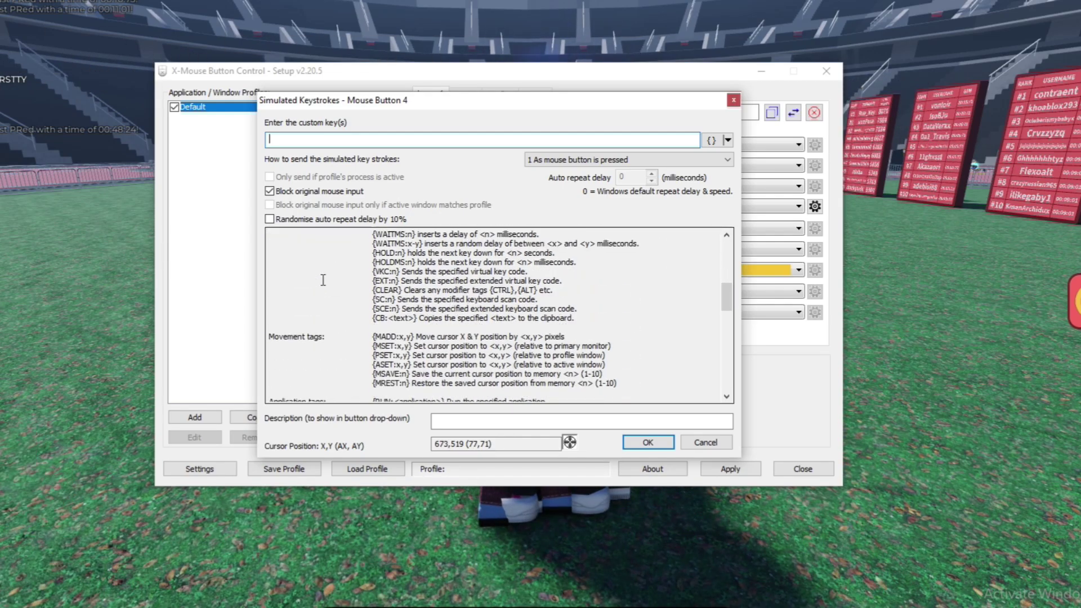
{"action": "scroll", "coordinate": [347, 279], "scroll_direction": "down", "scroll_amount": 12}
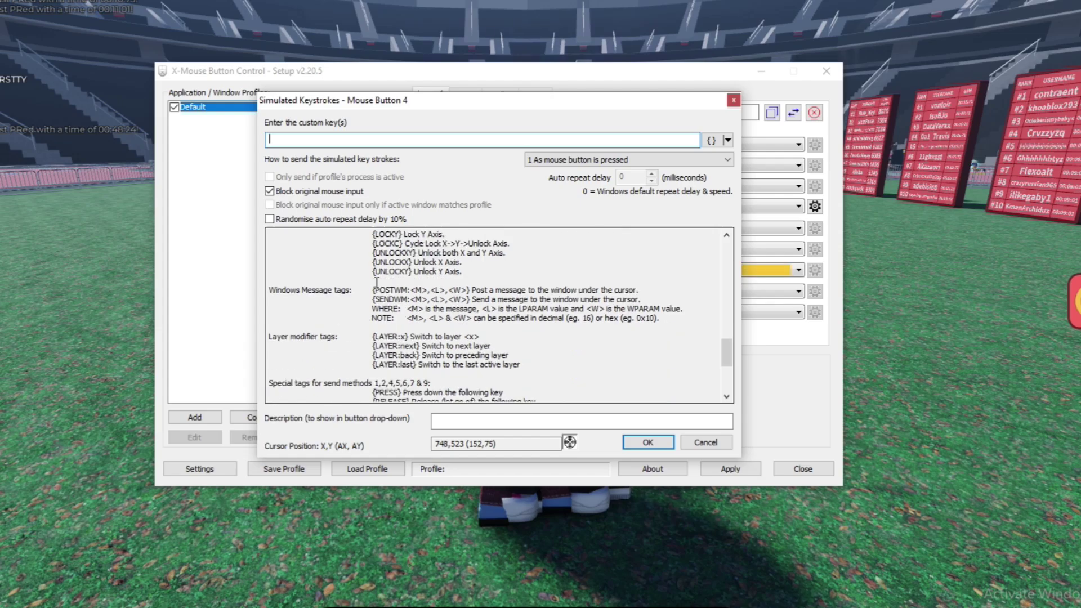
{"action": "scroll", "coordinate": [375, 282], "scroll_direction": "down", "scroll_amount": 5}
{"action": "scroll", "coordinate": [448, 285], "scroll_direction": "up", "scroll_amount": 12}
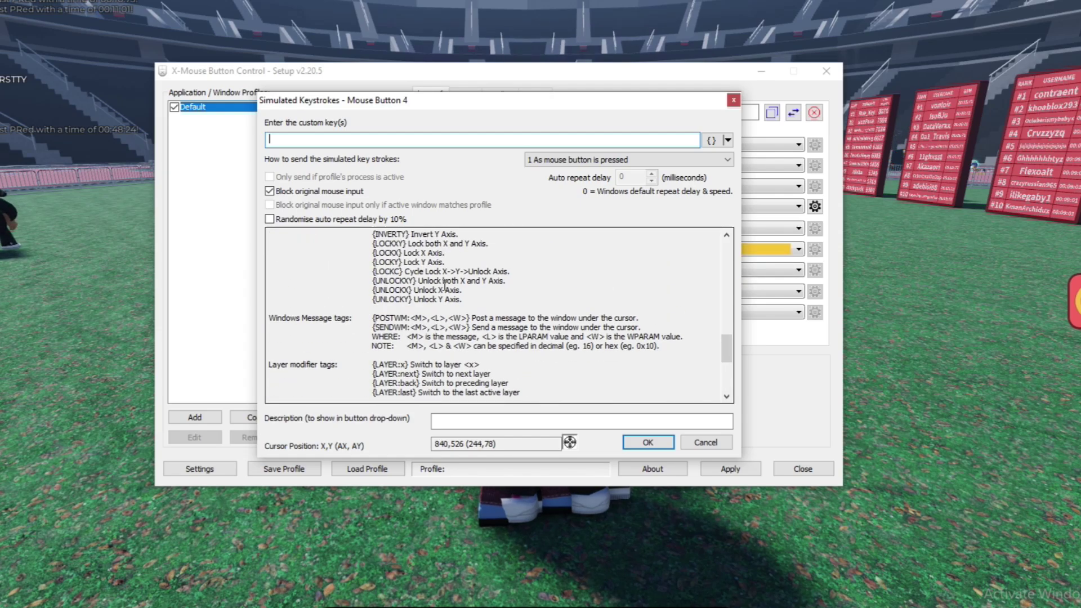
{"action": "scroll", "coordinate": [449, 285], "scroll_direction": "up", "scroll_amount": 6}
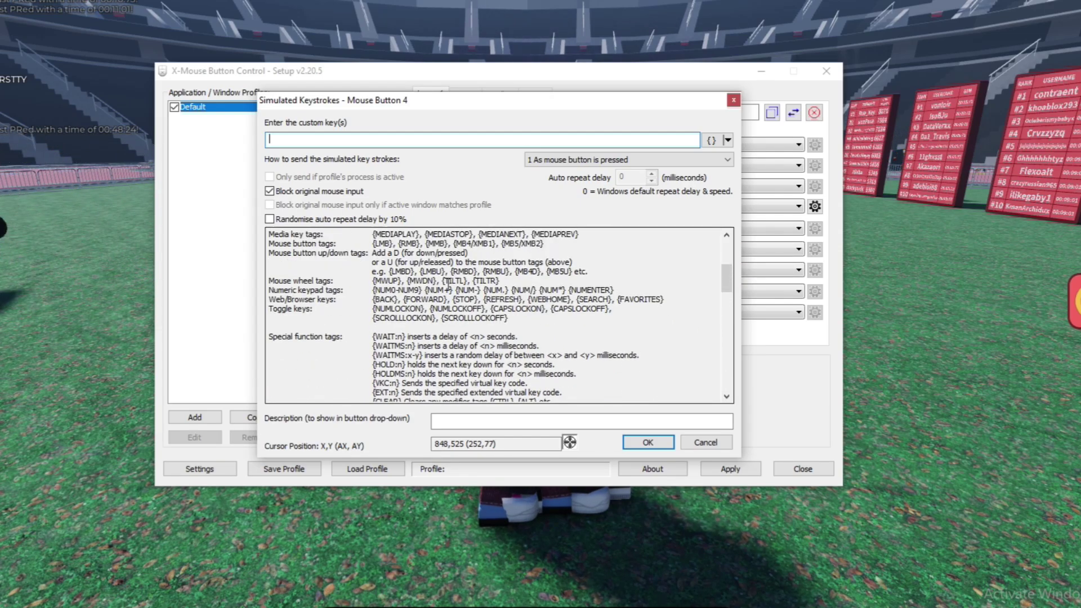
{"action": "scroll", "coordinate": [449, 288], "scroll_direction": "up", "scroll_amount": 5}
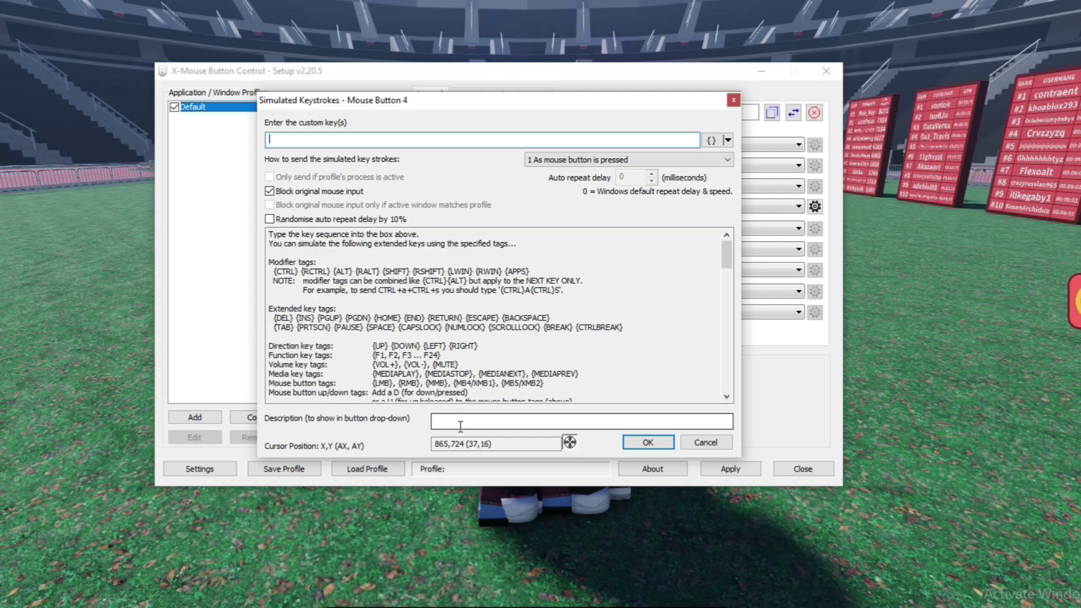
{"action": "left_click", "coordinate": [460, 426]}
{"action": "type", "text": "Q"}
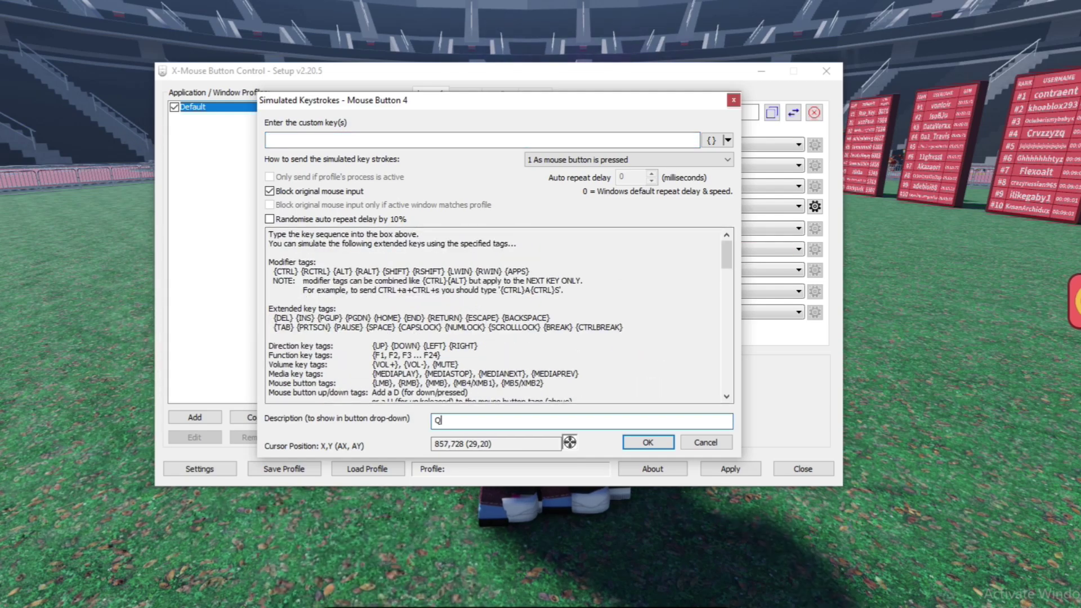
{"action": "left_click", "coordinate": [662, 438]}
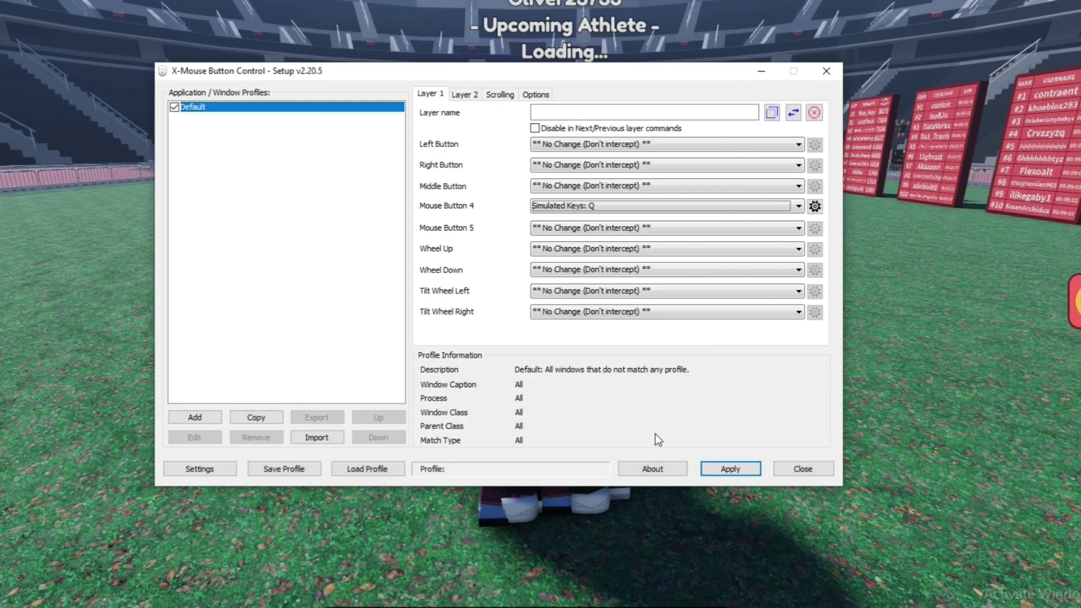
Apply the Mouse Button 4 mapping and return to Roblox to move the character.
{"action": "left_click", "coordinate": [727, 466]}
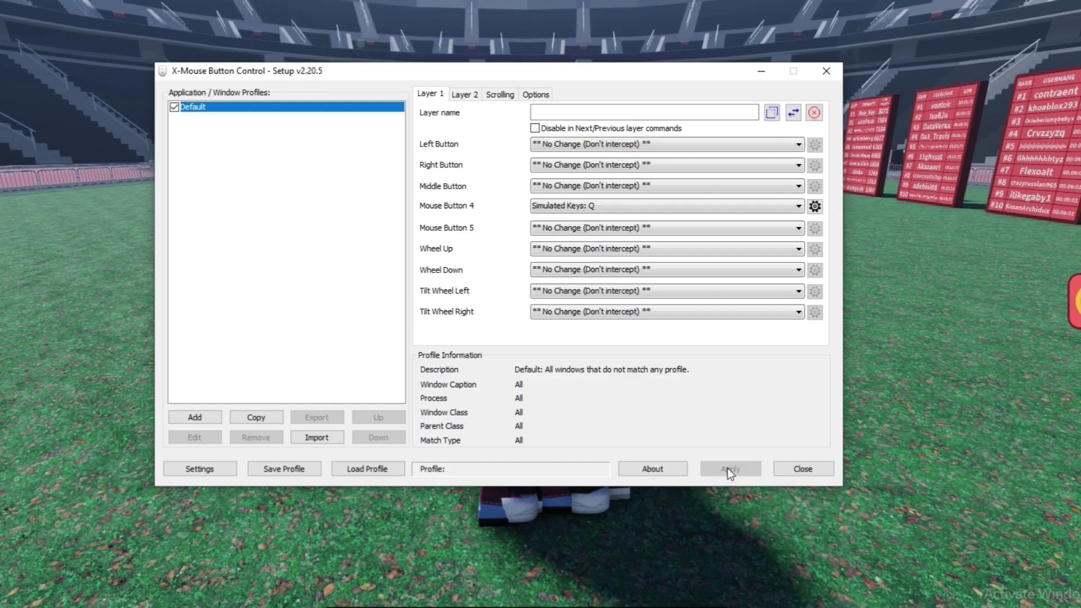
{"action": "left_click", "coordinate": [803, 468]}
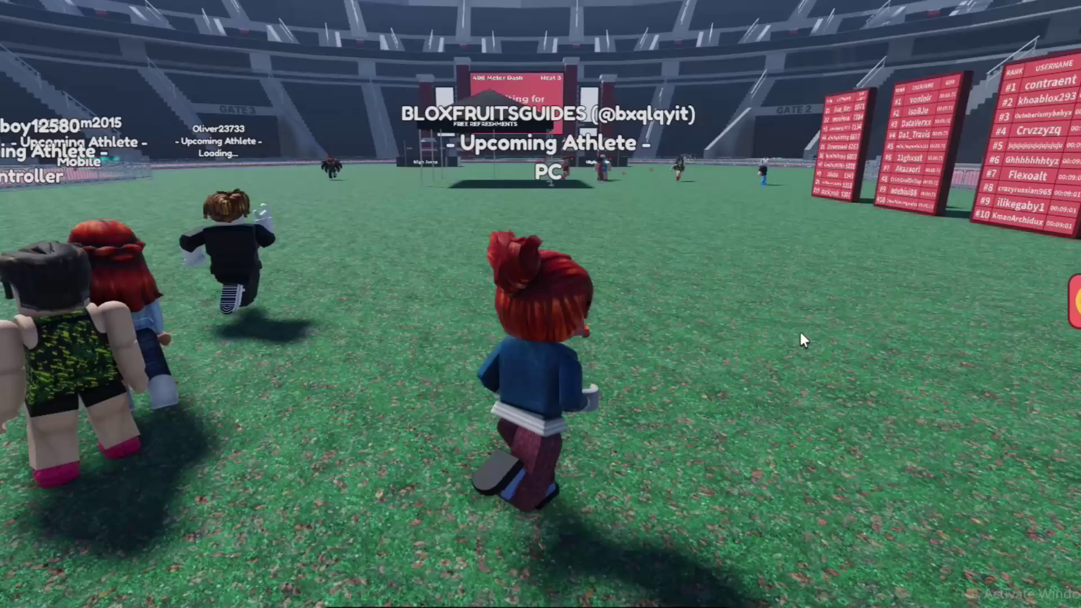
{"action": "key", "text": "s"}
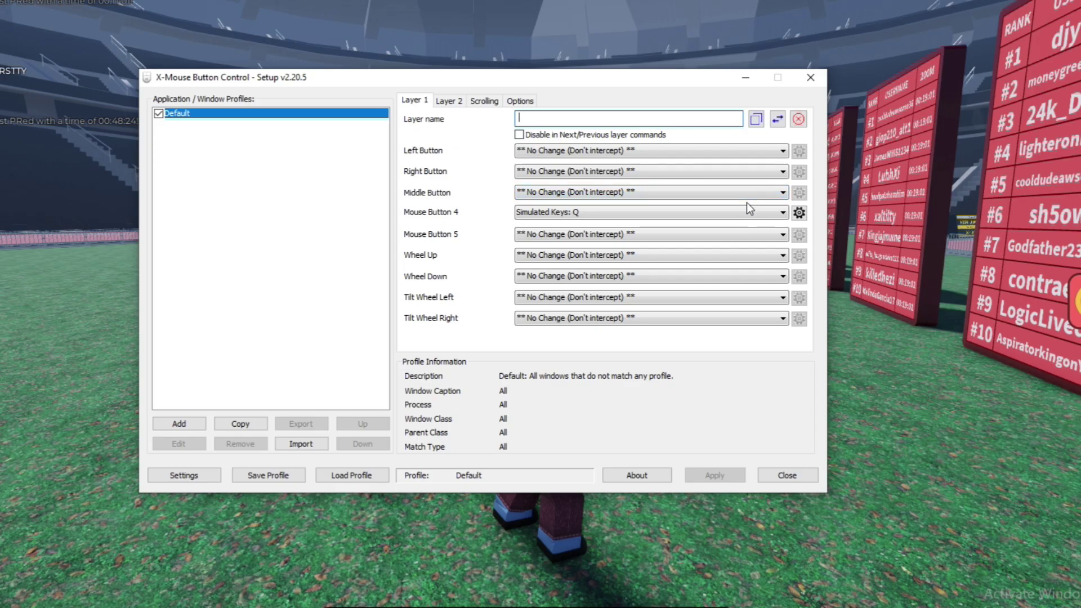
{"action": "left_click", "coordinate": [739, 211]}
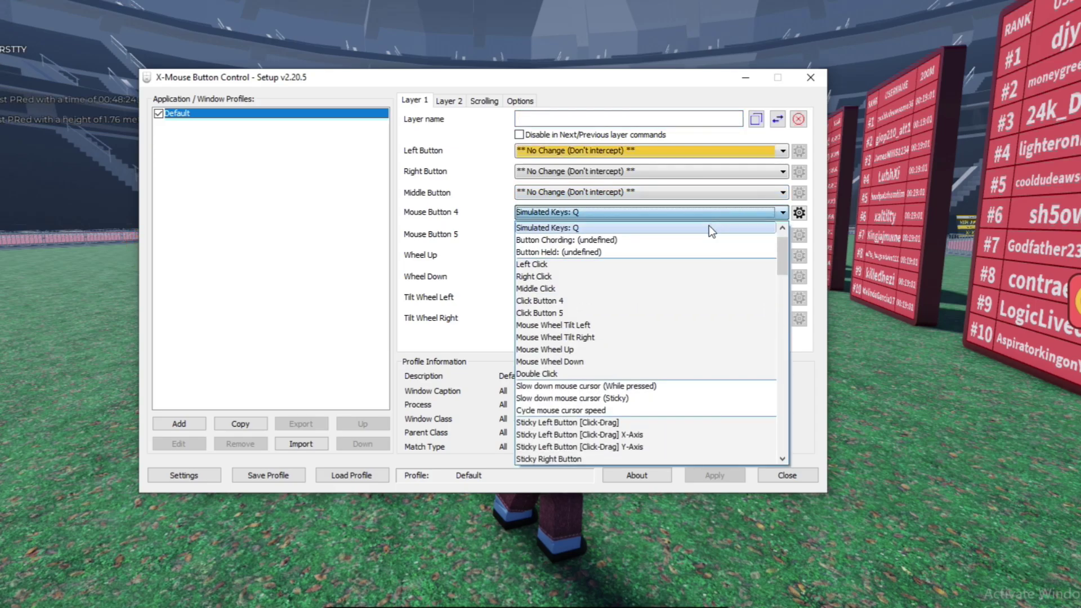
{"action": "left_click", "coordinate": [708, 227]}
{"action": "left_click", "coordinate": [799, 213]}
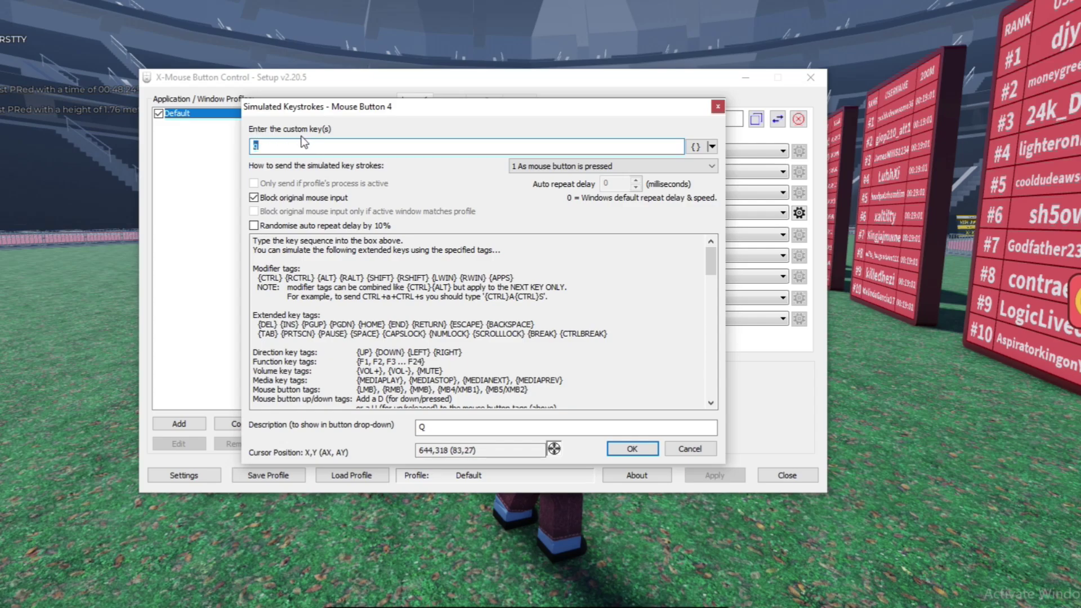
{"action": "left_click", "coordinate": [277, 142]}
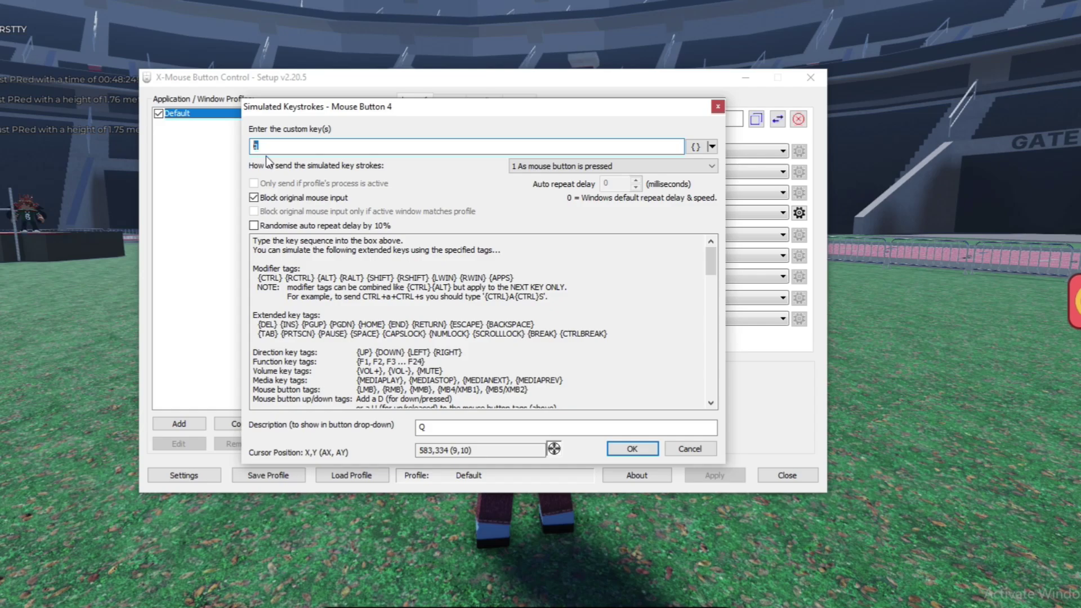
{"action": "left_click", "coordinate": [647, 448]}
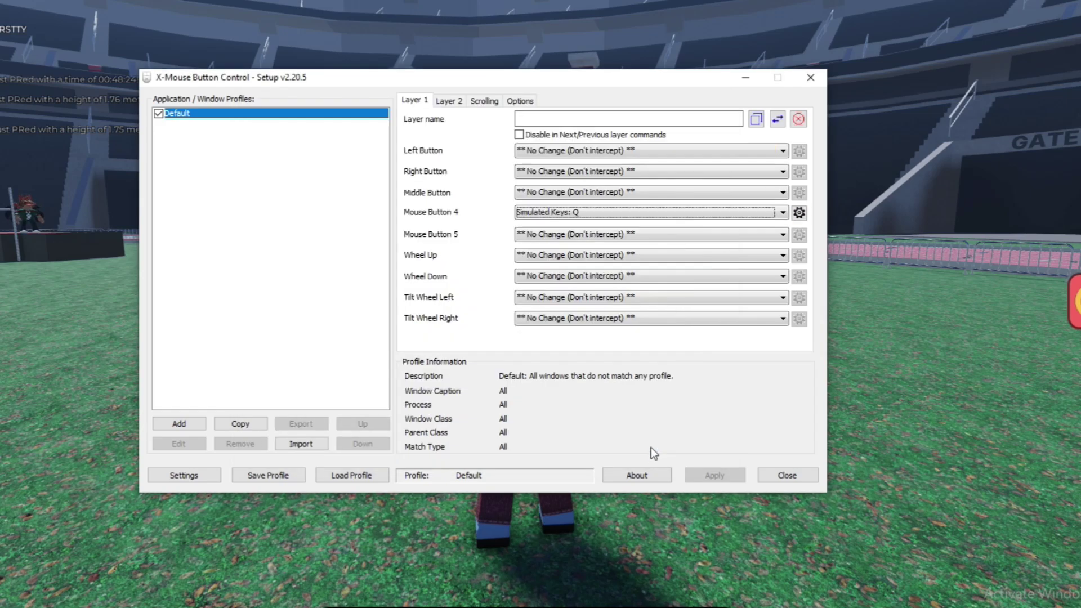
Map Mouse Button 5 to Simulated Keys sending e while pressed.
{"action": "left_click", "coordinate": [582, 235]}
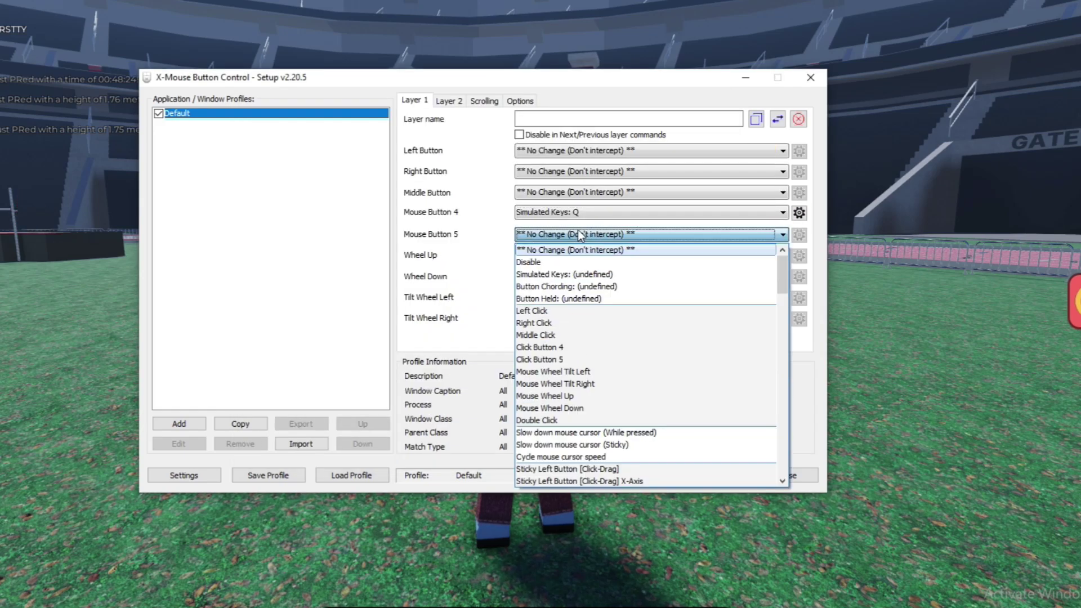
{"action": "left_click", "coordinate": [560, 274]}
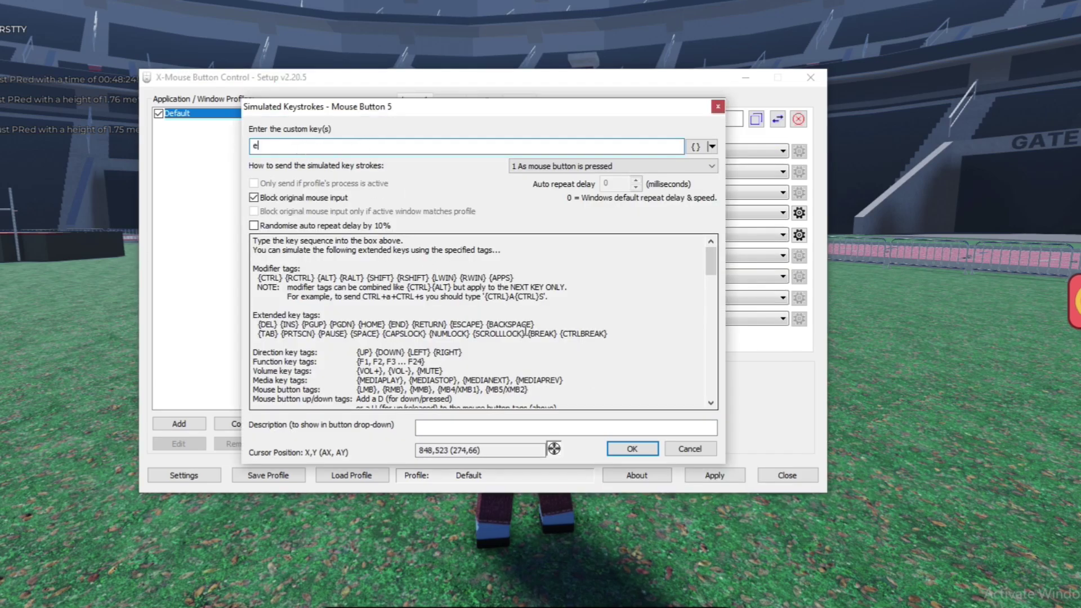
{"action": "left_click", "coordinate": [619, 448]}
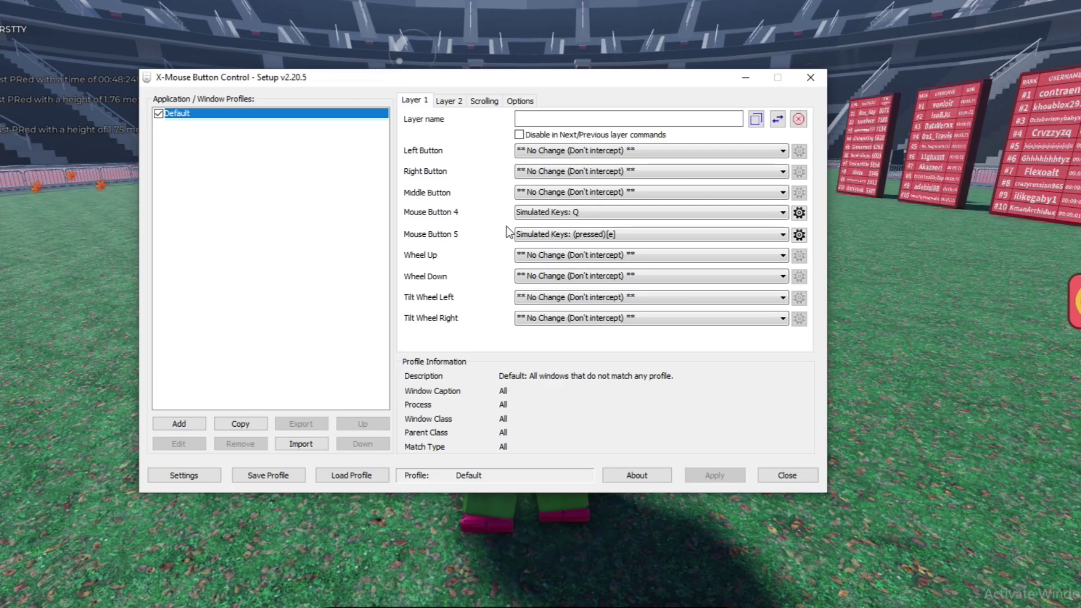
Run the character past the refreshment tent and High Jump area, then bring back and reposition the settings window.
{"action": "left_click", "coordinate": [787, 475]}
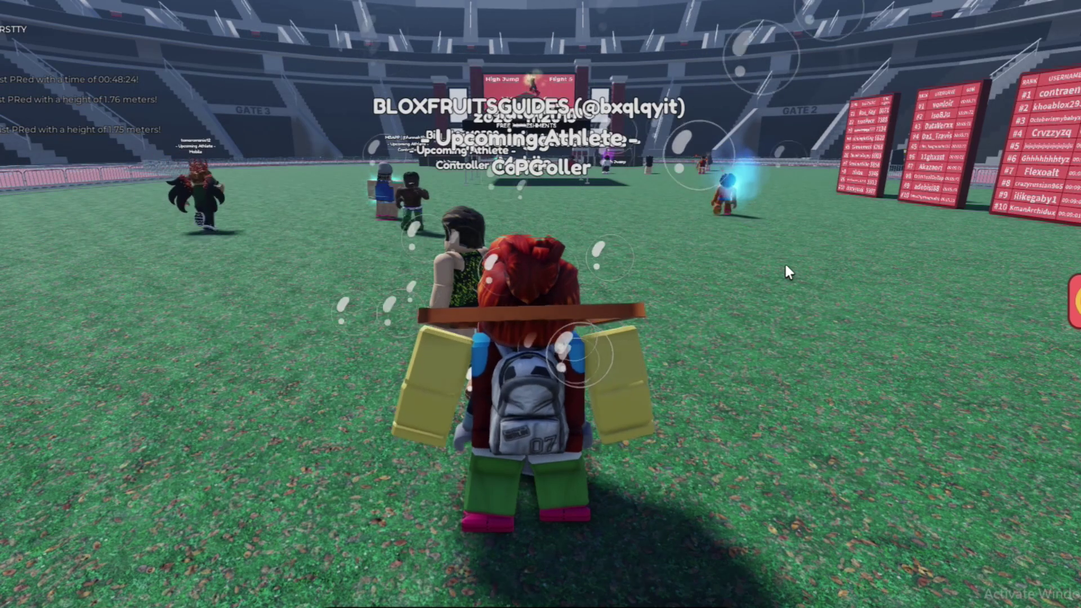
{"action": "key", "text": "w"}
{"action": "key", "text": "a"}
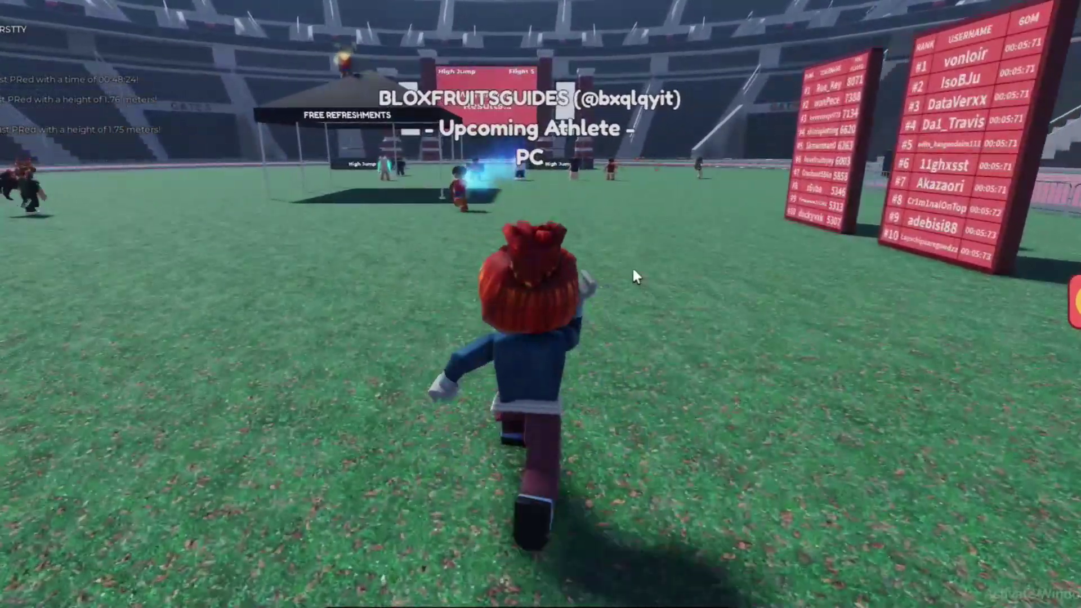
{"action": "key", "text": "a"}
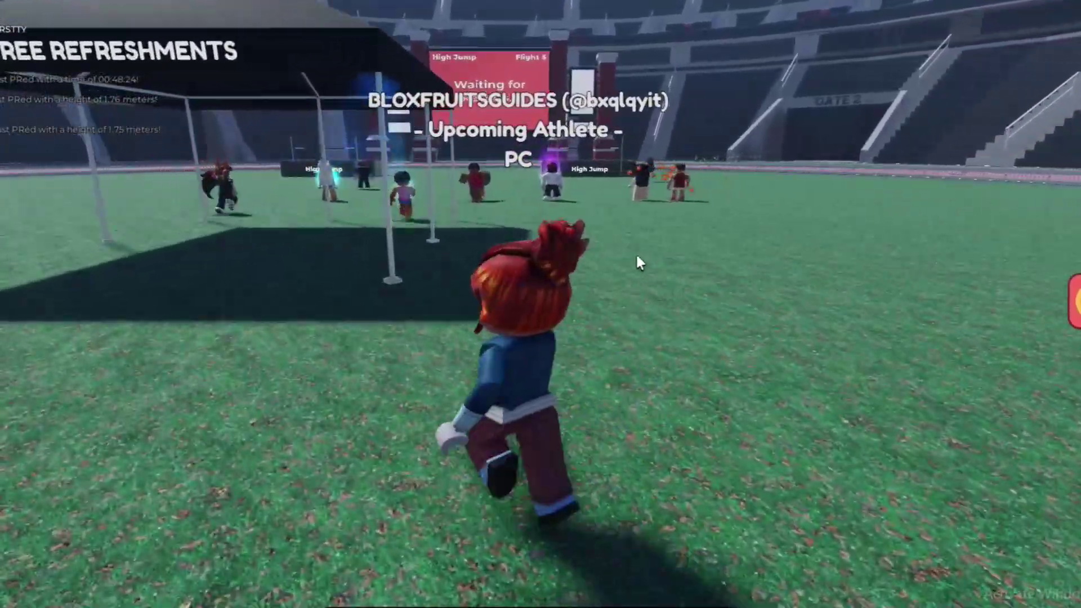
{"action": "key", "text": "d"}
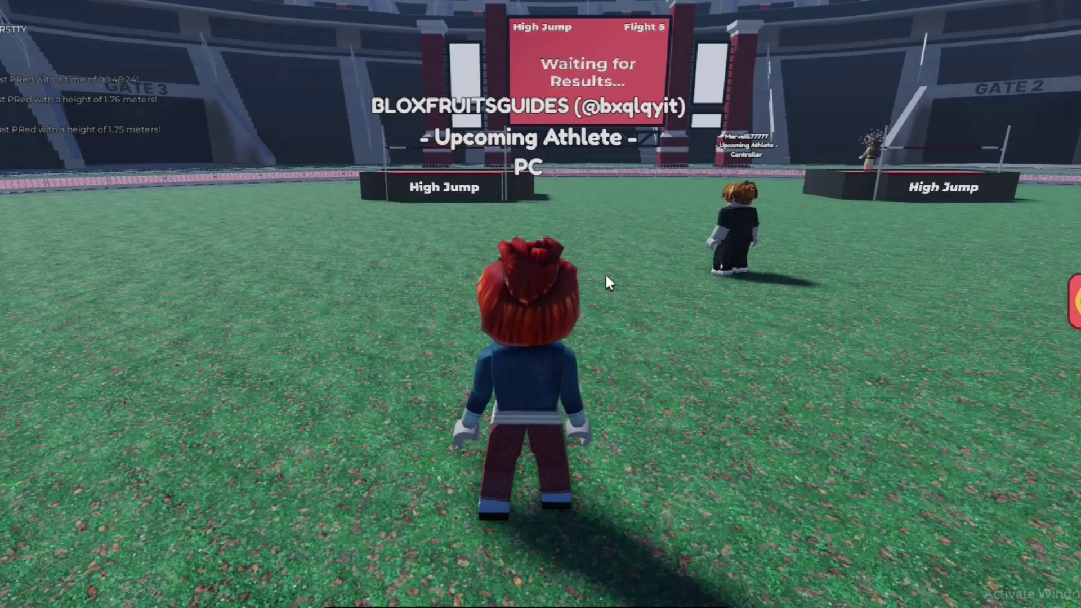
{"action": "key", "text": "s"}
{"action": "key", "text": "s"}
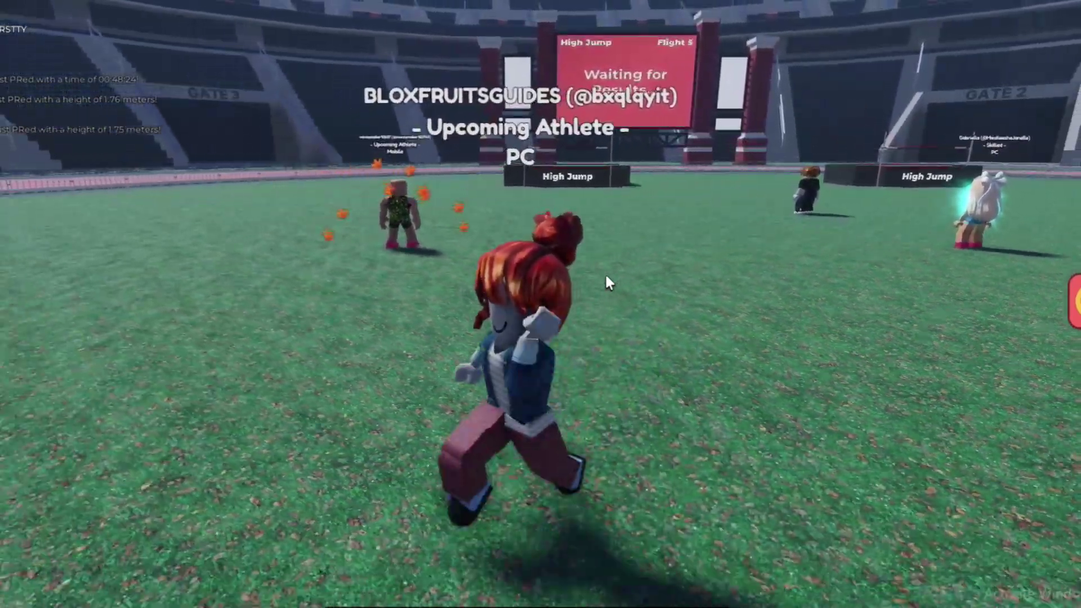
{"action": "key", "text": "s"}
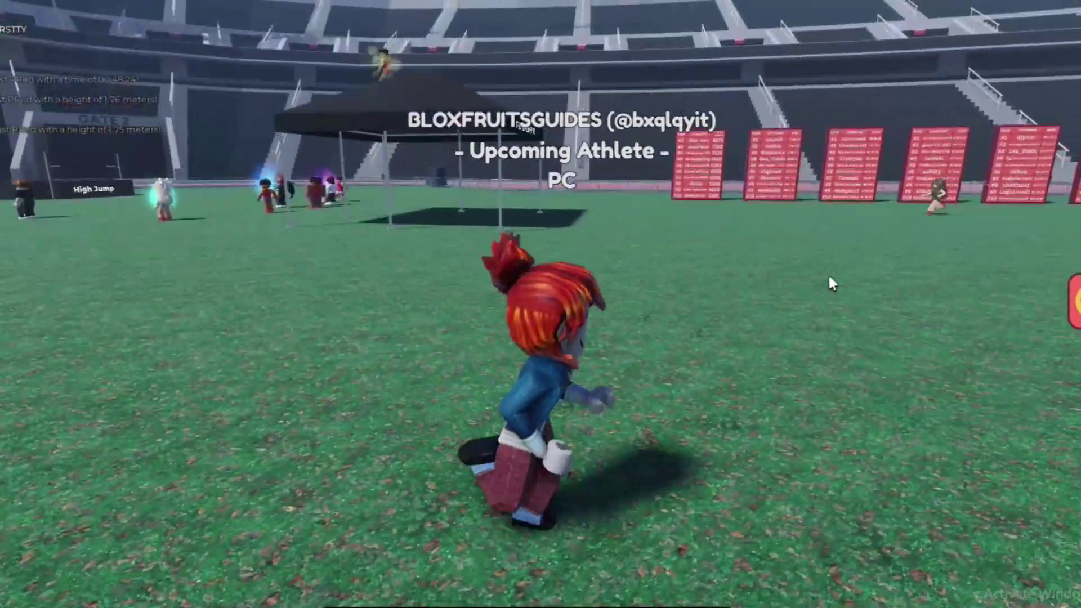
{"action": "key", "text": "alt+Tab"}
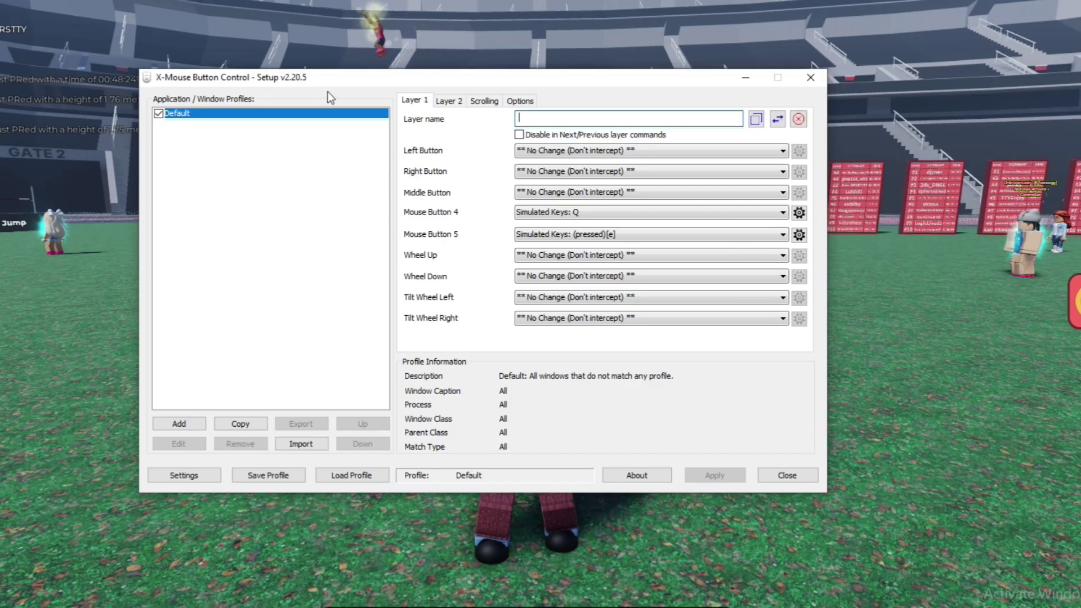
{"action": "left_click_drag", "start_coordinate": [330, 80], "coordinate": [459, 123]}
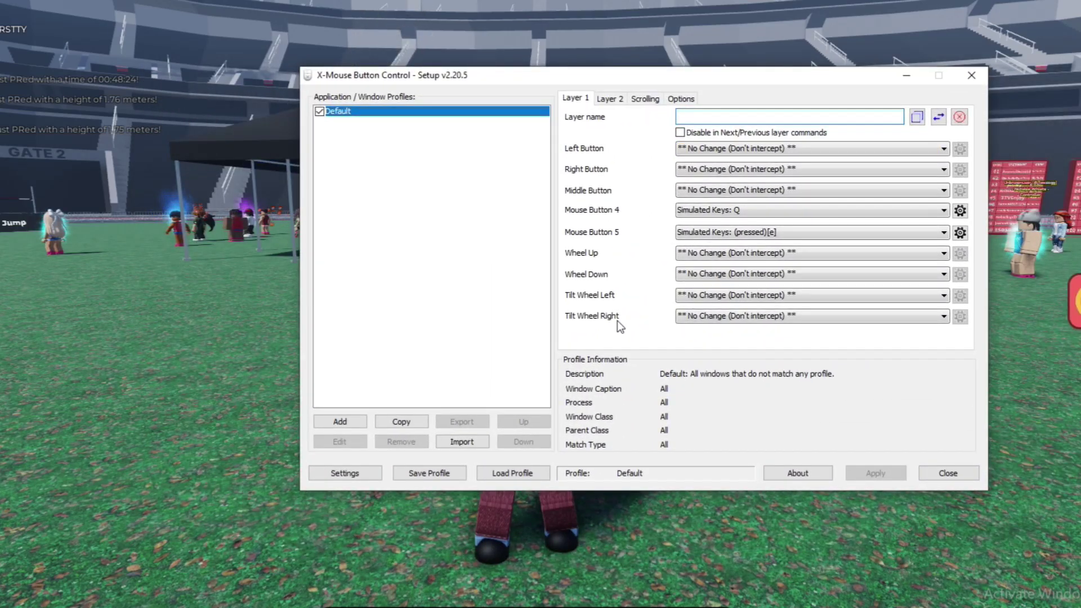